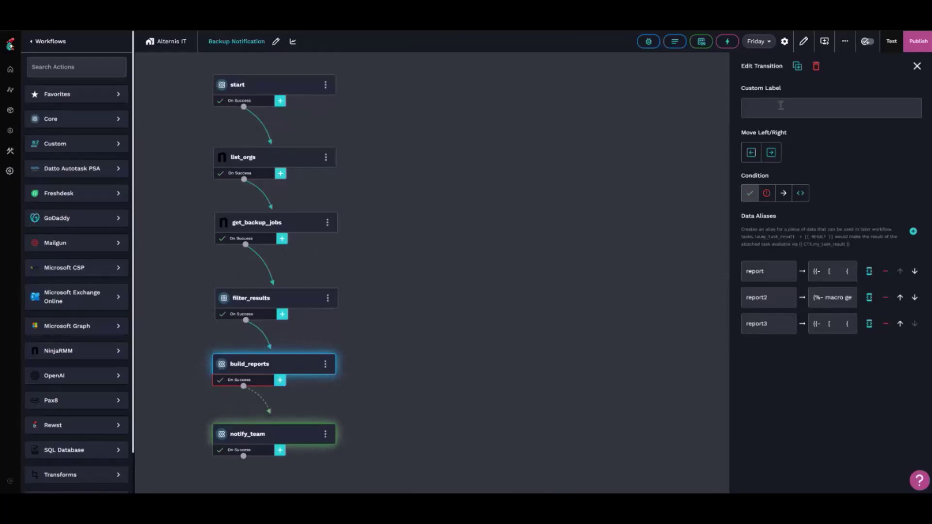
Step: Review the Friday trigger's cron schedule, criteria and organization activation settings, and return to the workflow canvas
left_click(763, 42)
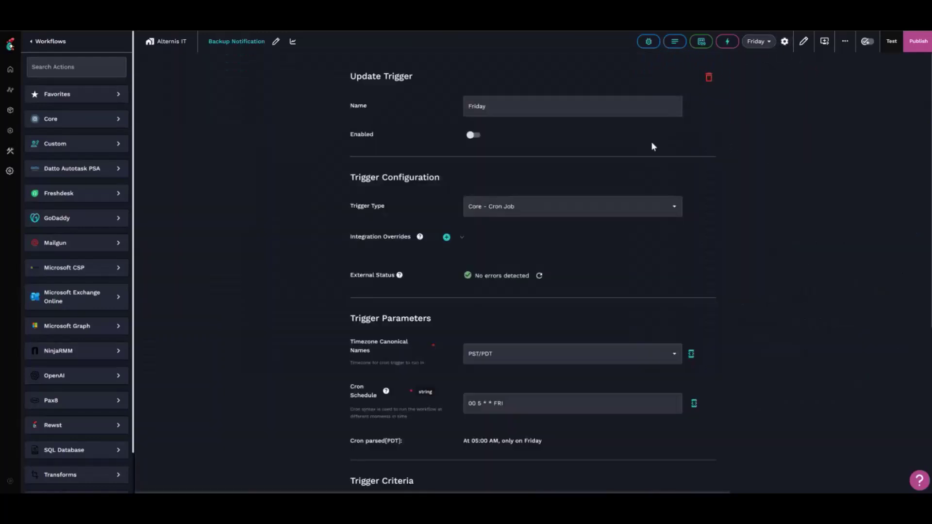
scroll(426, 280, "down", 5)
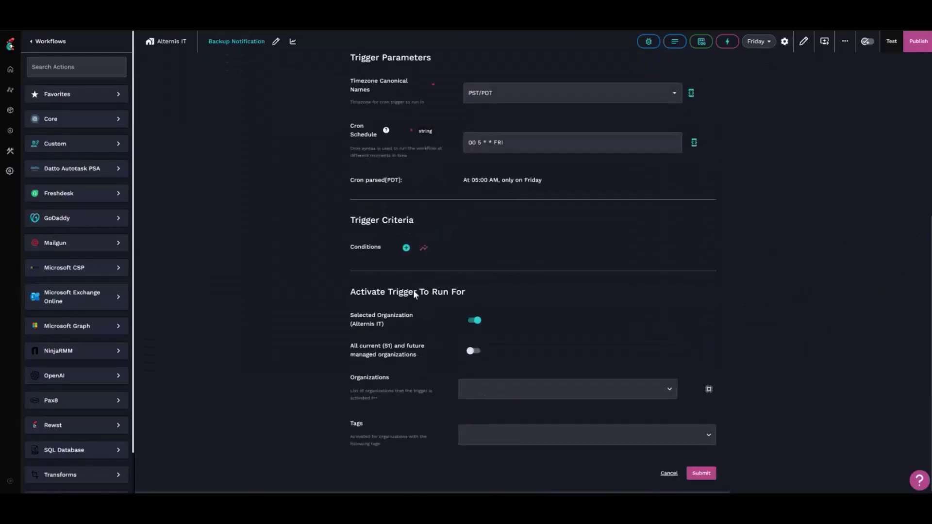
scroll(435, 378, "up", 2)
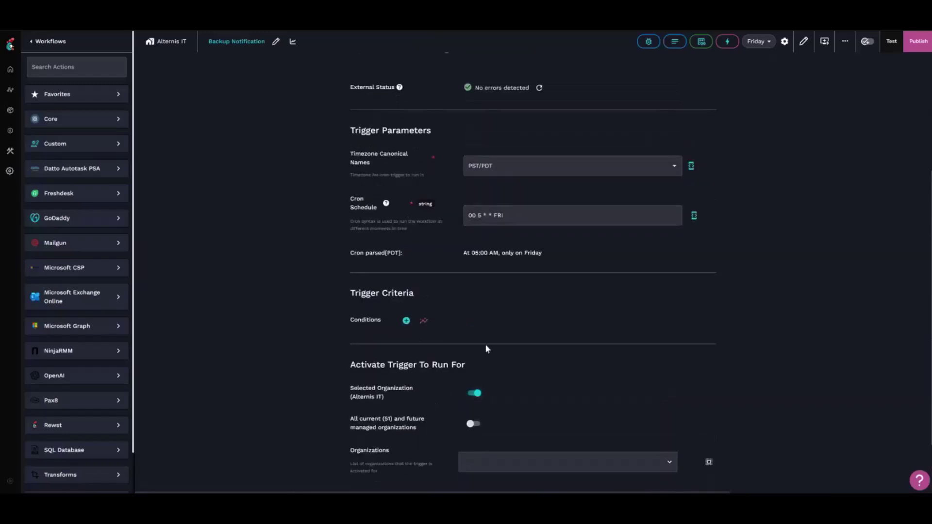
left_click(784, 41)
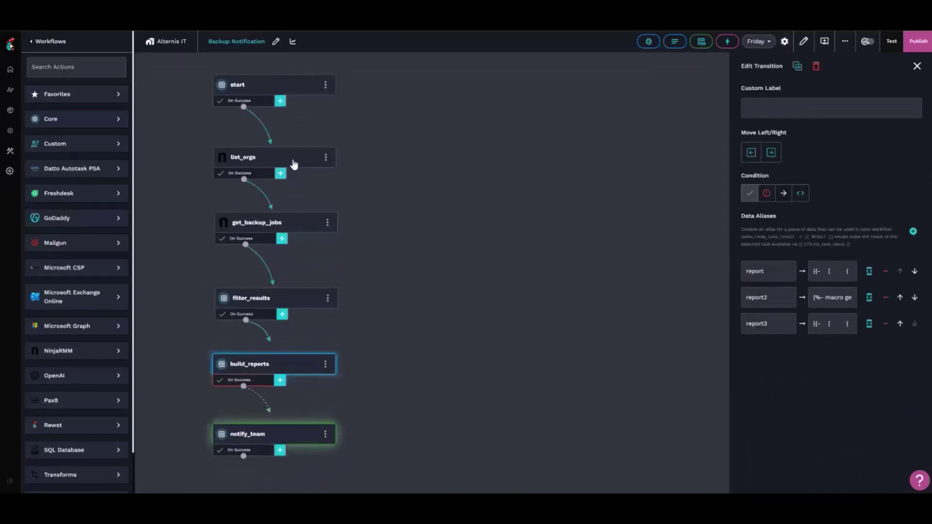
Step: Inspect the list_orgs task and the success transitions of get_backup_jobs and filter_results
left_click(268, 163)
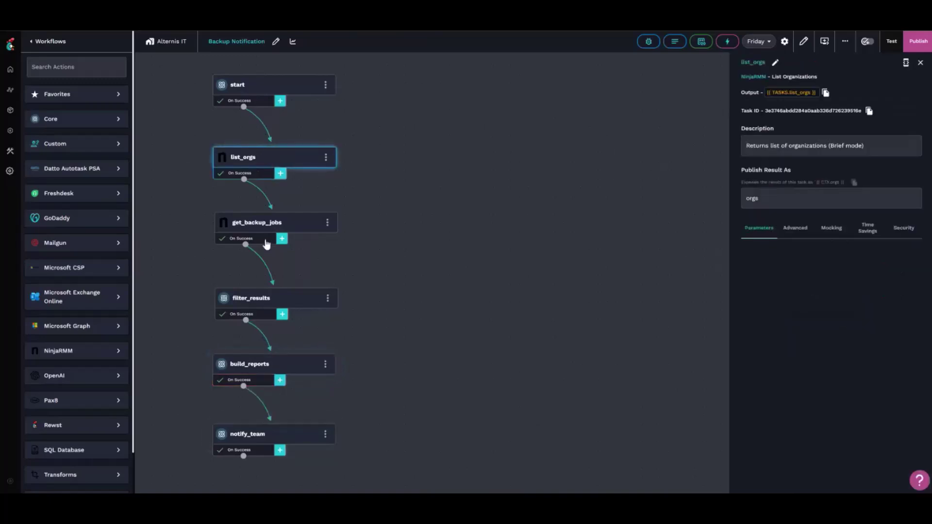
left_click(266, 242)
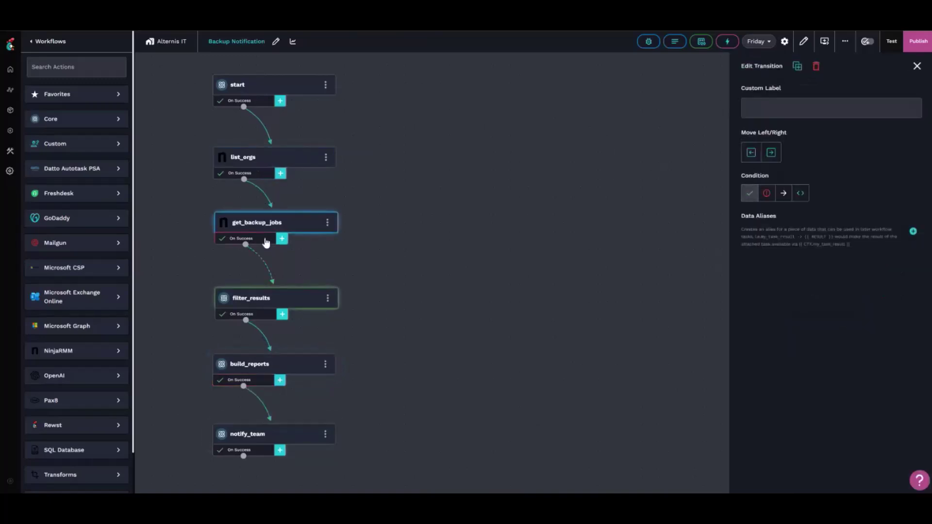
left_click(260, 315)
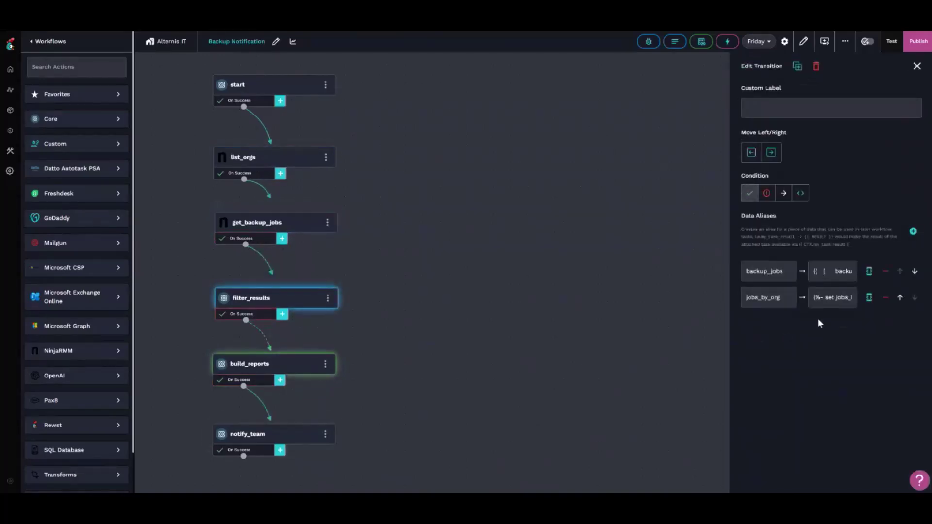
Step: Examine the code of the jobs_by_org data alias and the build_reports task with its success transition
left_click(869, 298)
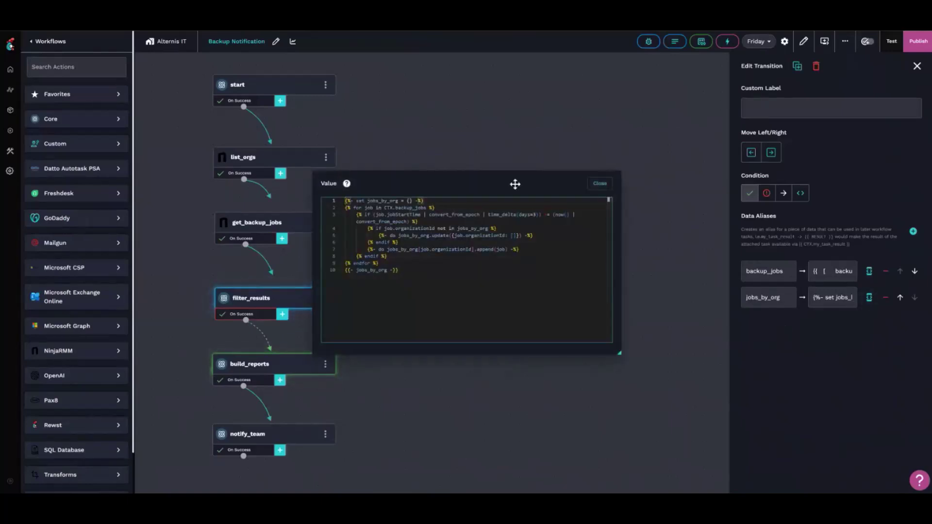
left_click_drag(518, 184, 548, 201)
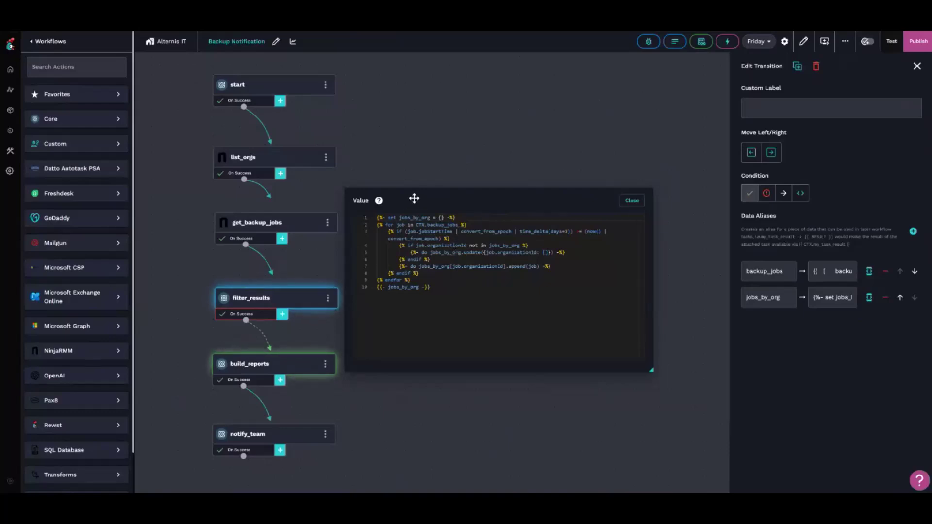
left_click(631, 201)
left_click(272, 371)
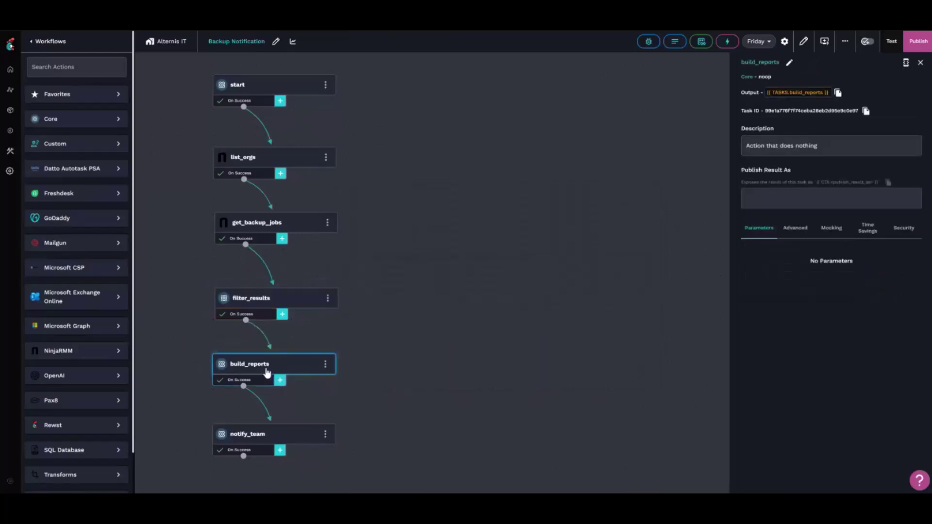
left_click(256, 385)
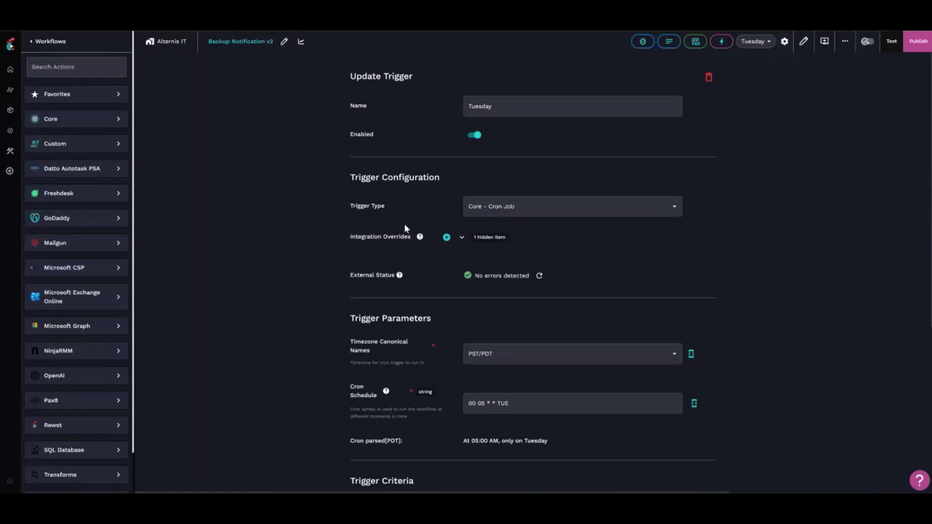
Step: Review the Tuesday trigger's parameters and activation settings in Backup Notification v2, and return to the workflow canvas
scroll(406, 233, "down", 3)
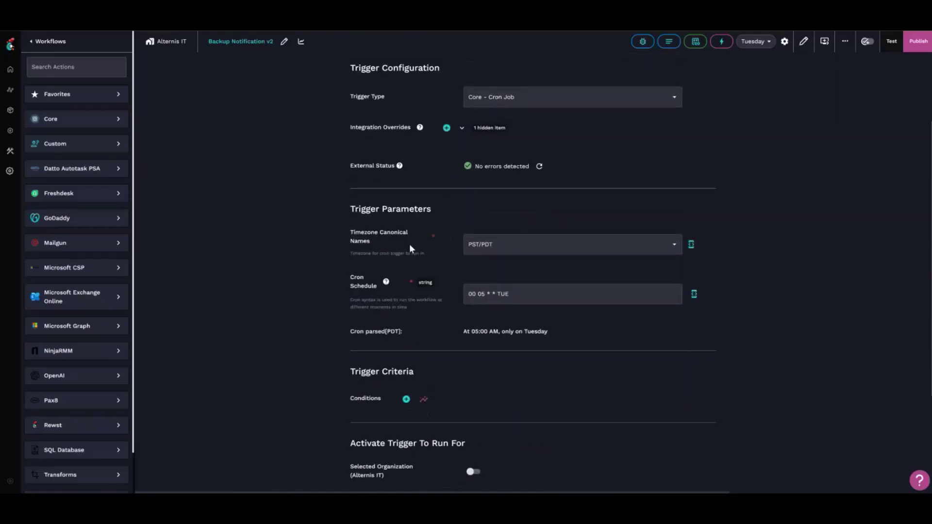
scroll(409, 244, "down", 2)
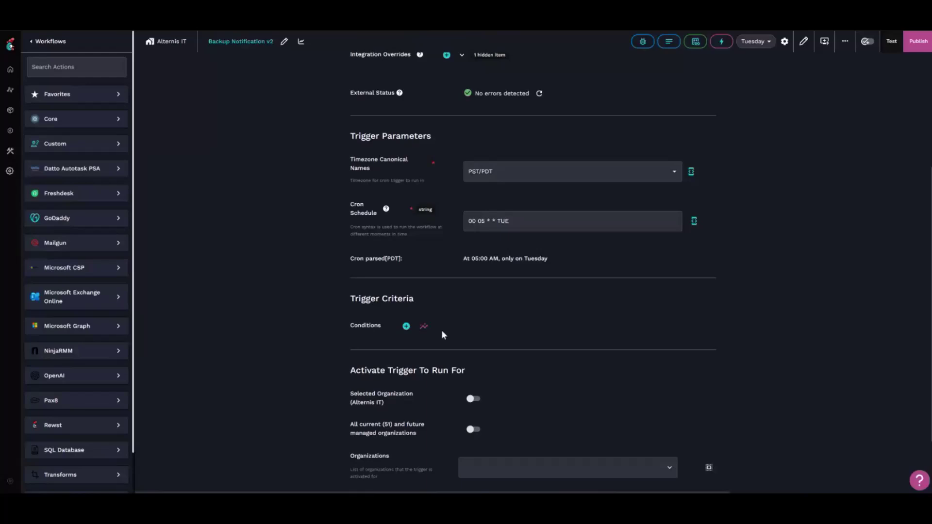
scroll(441, 323, "up", 4)
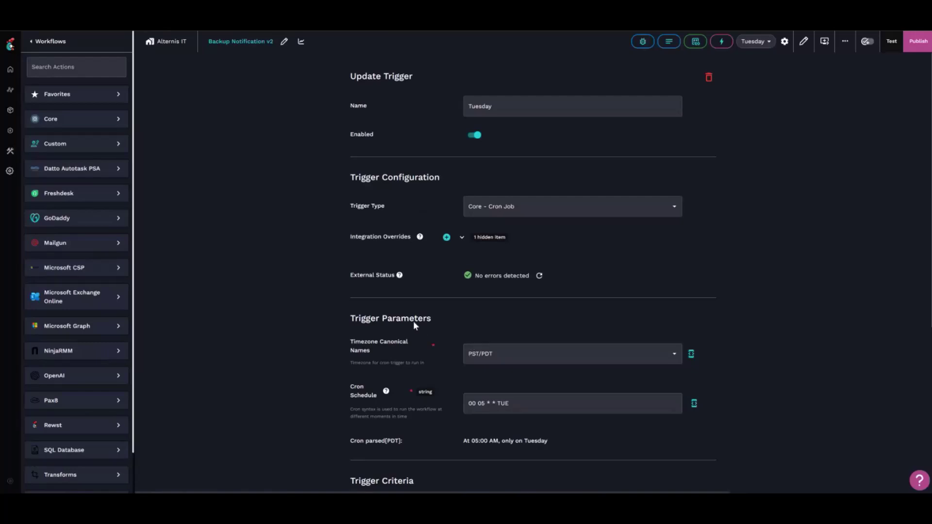
left_click(784, 42)
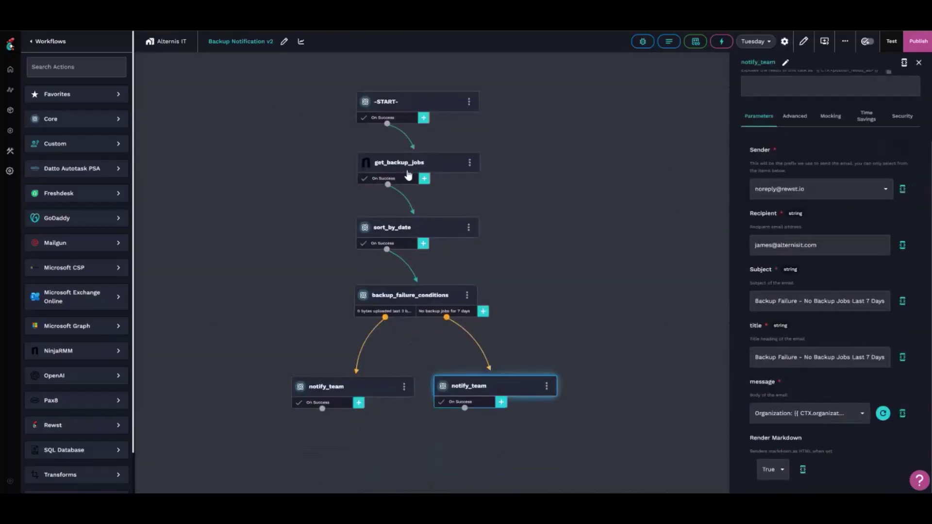
Step: Inspect the get_backup_jobs task's request parameters, including the full value of its df query parameter
left_click(407, 174)
left_click(404, 182)
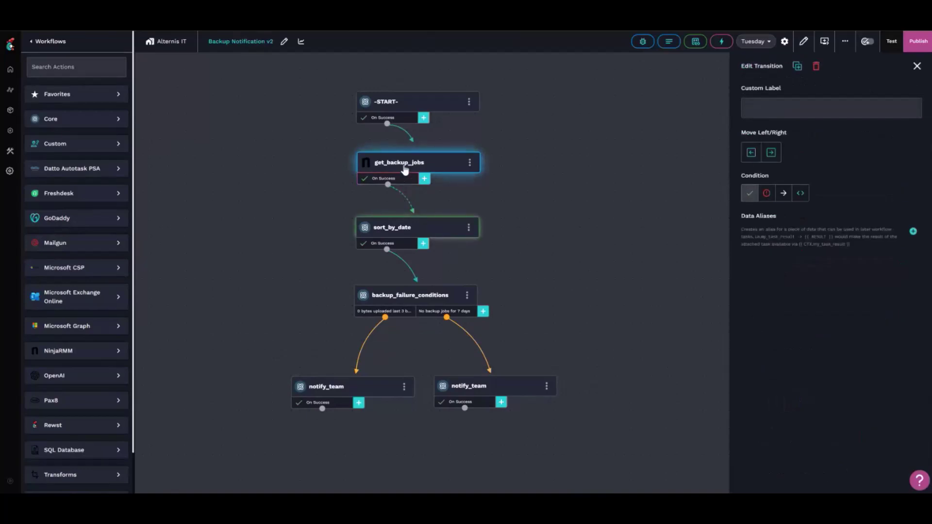
left_click(651, 275)
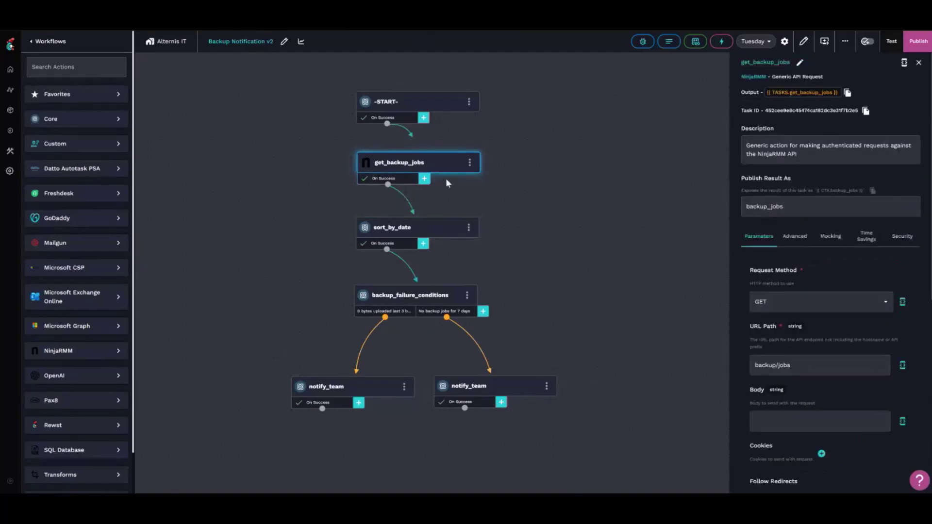
scroll(758, 275, "down", 7)
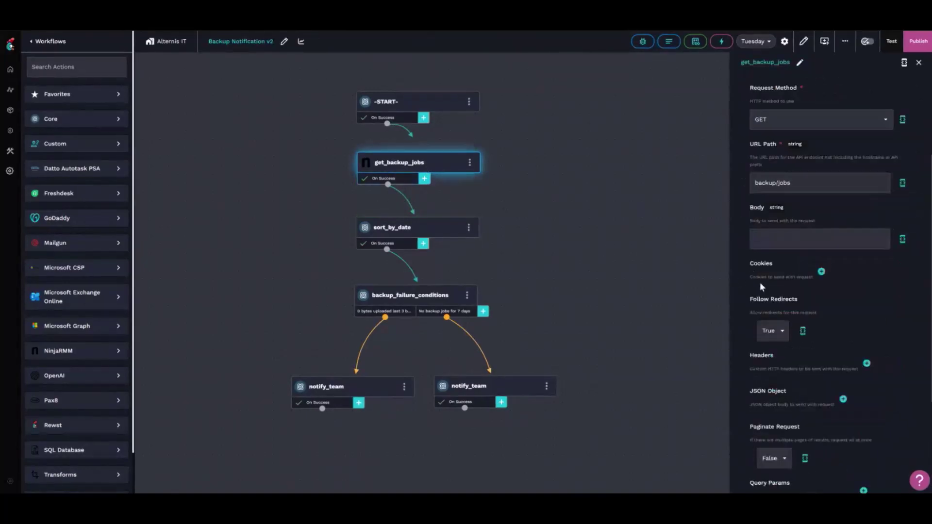
left_click(858, 350)
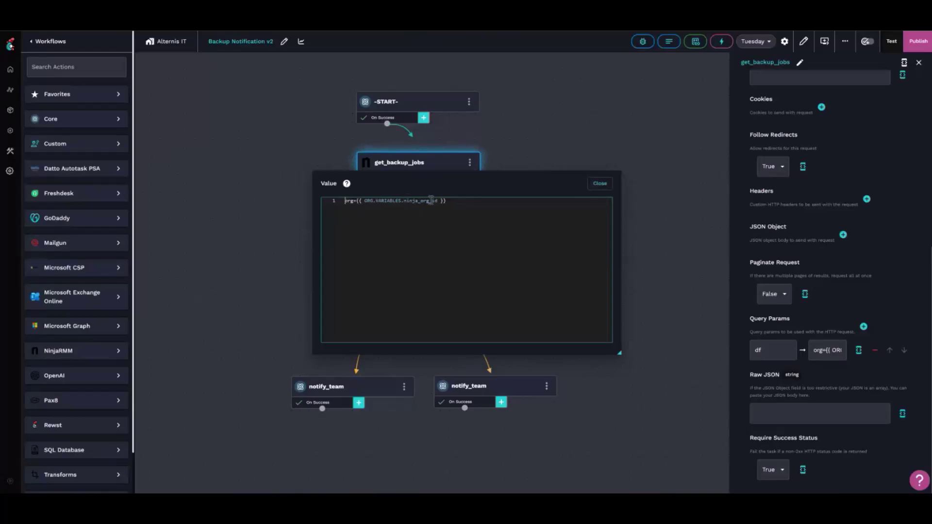
left_click(600, 183)
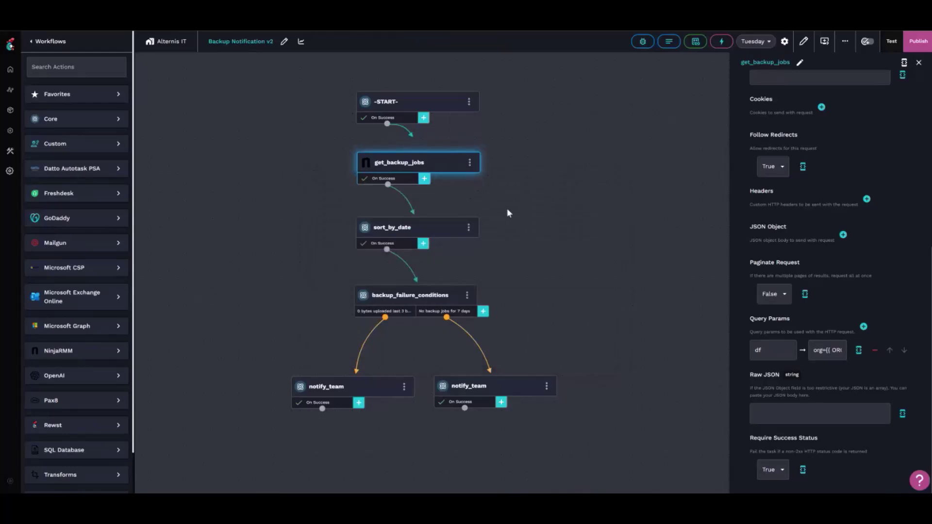
Step: View the email message body of the notify_team task for zero bytes in the last 3 backups
left_click(478, 347)
scroll(830, 394, "down", 3)
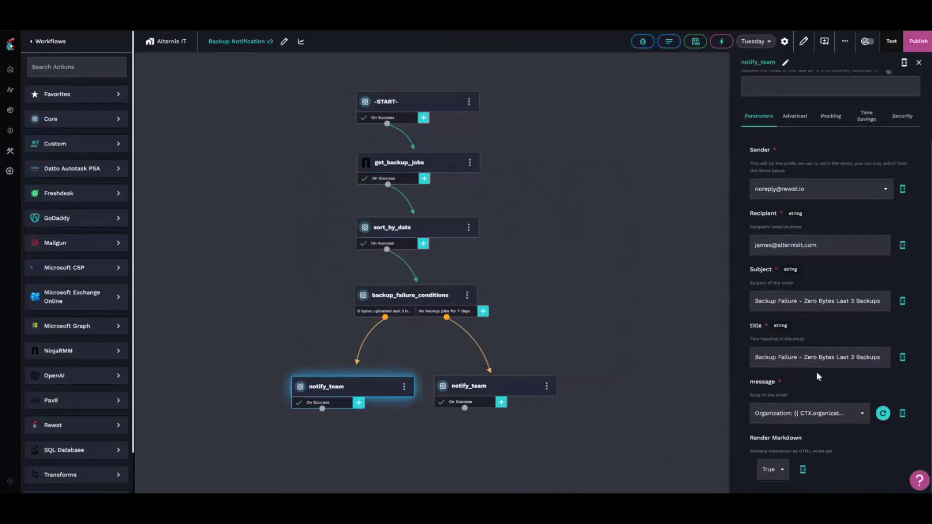
left_click(883, 413)
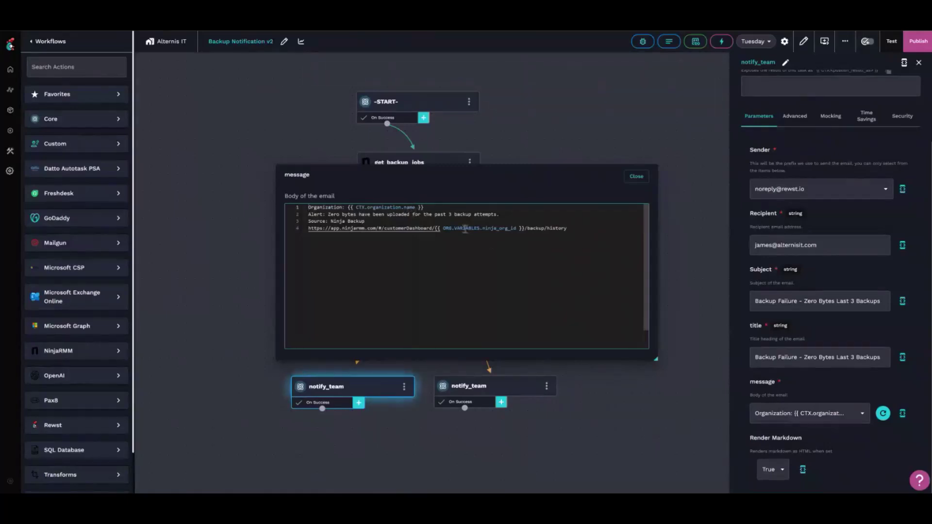
left_click(636, 176)
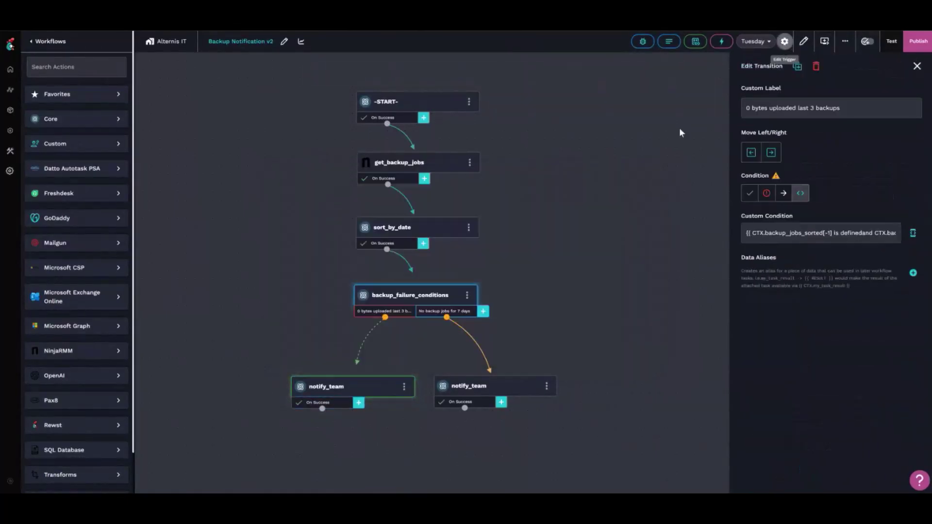
Step: Expand the Tuesday trigger's integration overrides and examine the NinjaRMM configuration selection and fallback modes
scroll(478, 300, "down", 1)
scroll(440, 264, "up", 1)
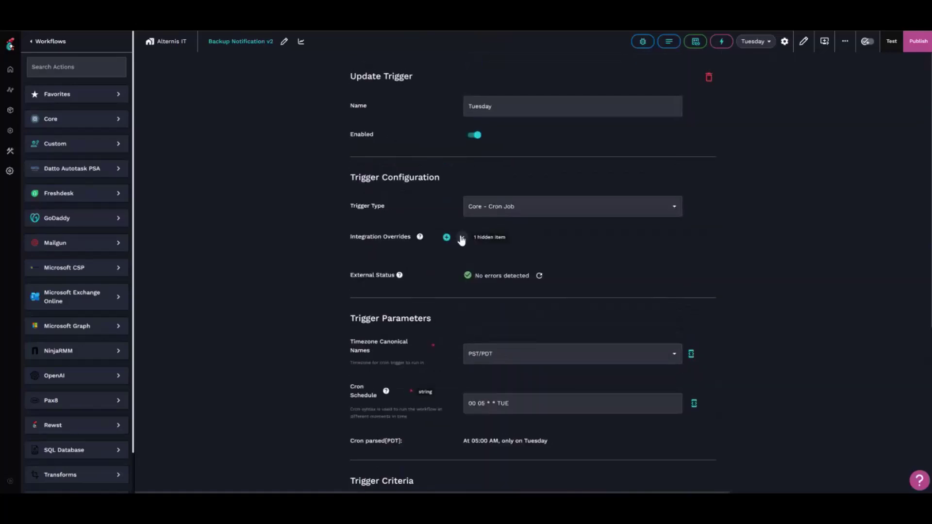
left_click(462, 235)
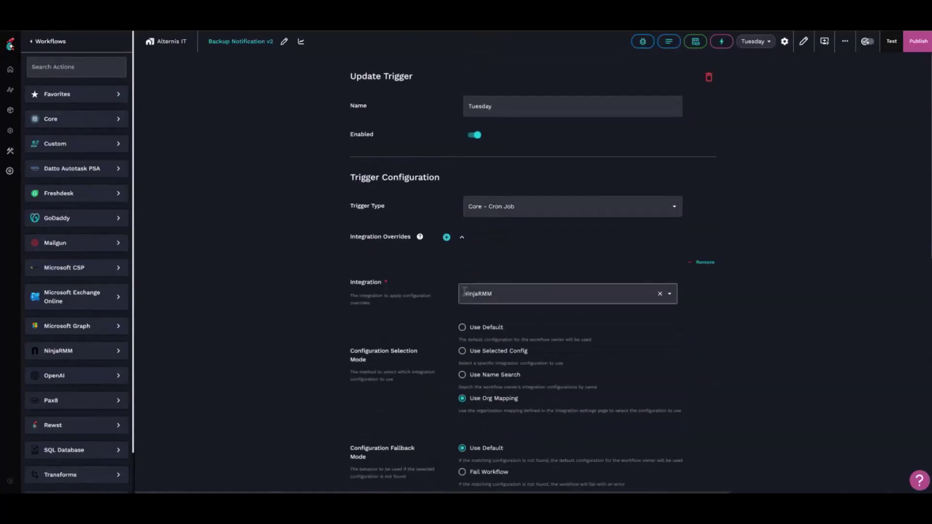
scroll(427, 310, "down", 1)
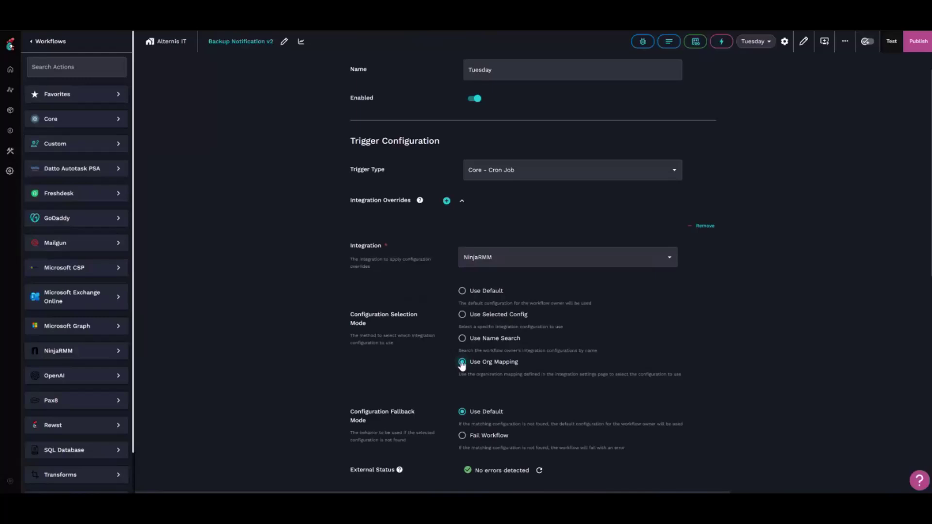
scroll(452, 354, "down", 2)
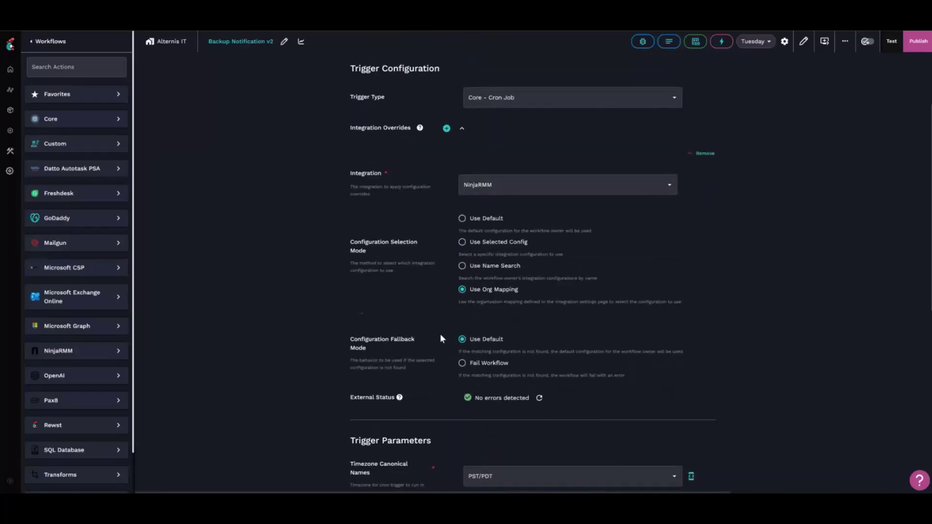
scroll(440, 334, "up", 3)
scroll(460, 252, "down", 4)
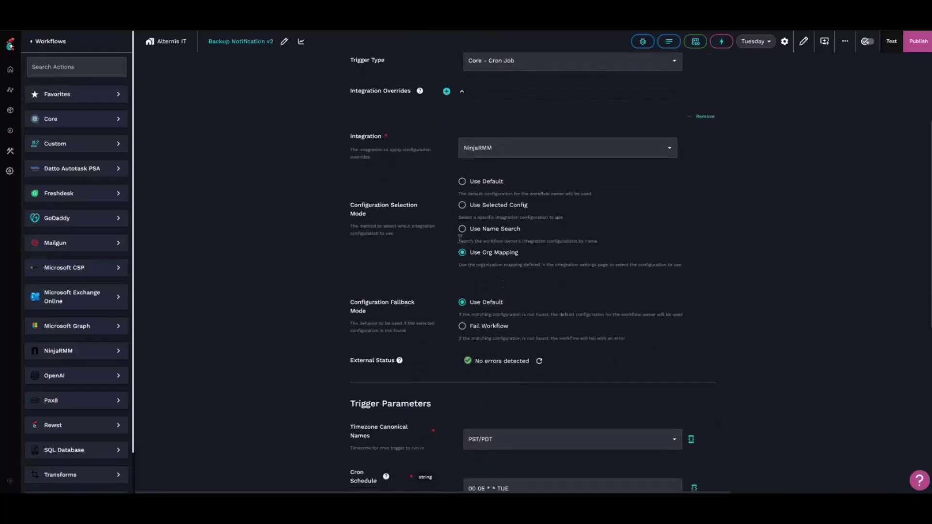
scroll(457, 237, "up", 1)
scroll(454, 263, "up", 1)
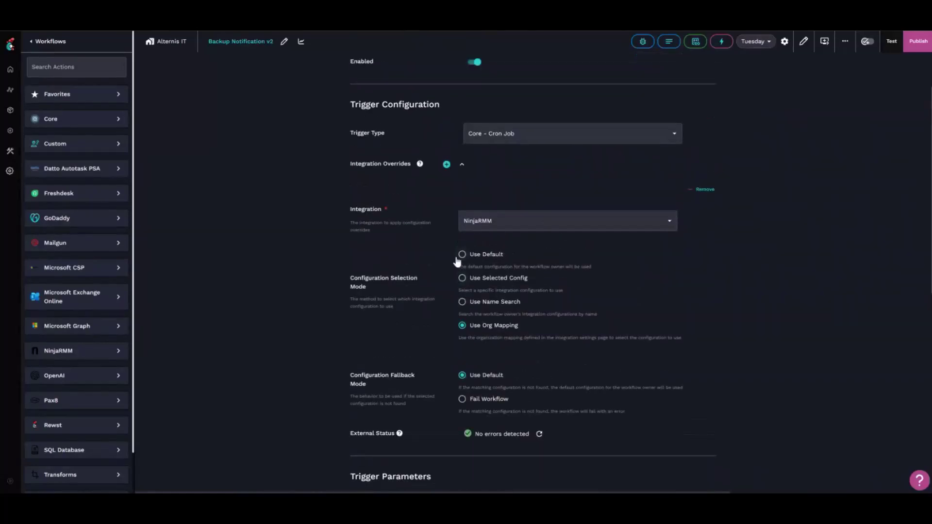
scroll(447, 267, "up", 1)
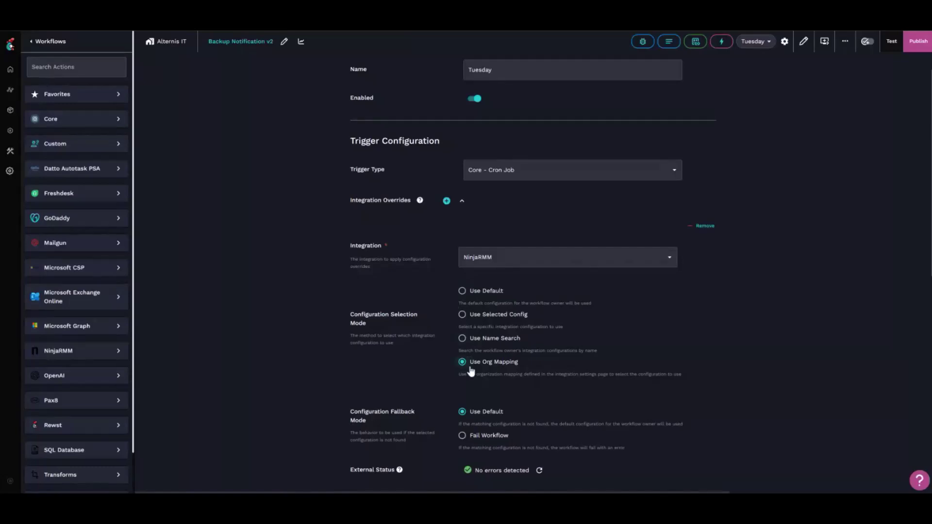
scroll(438, 337, "up", 1)
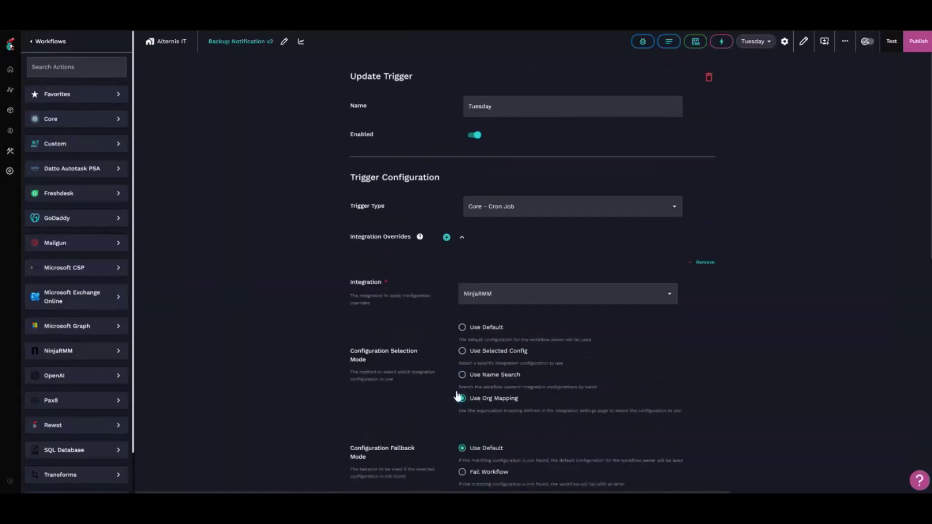
left_click(785, 42)
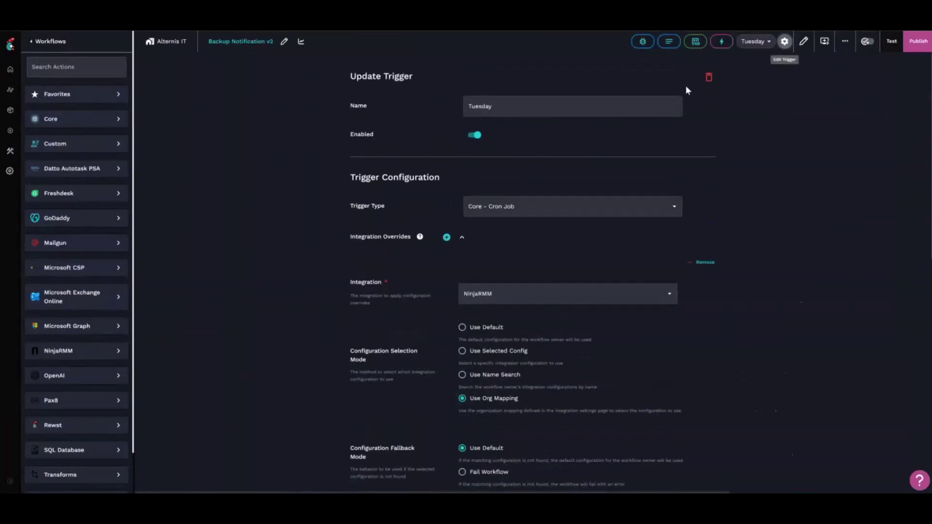